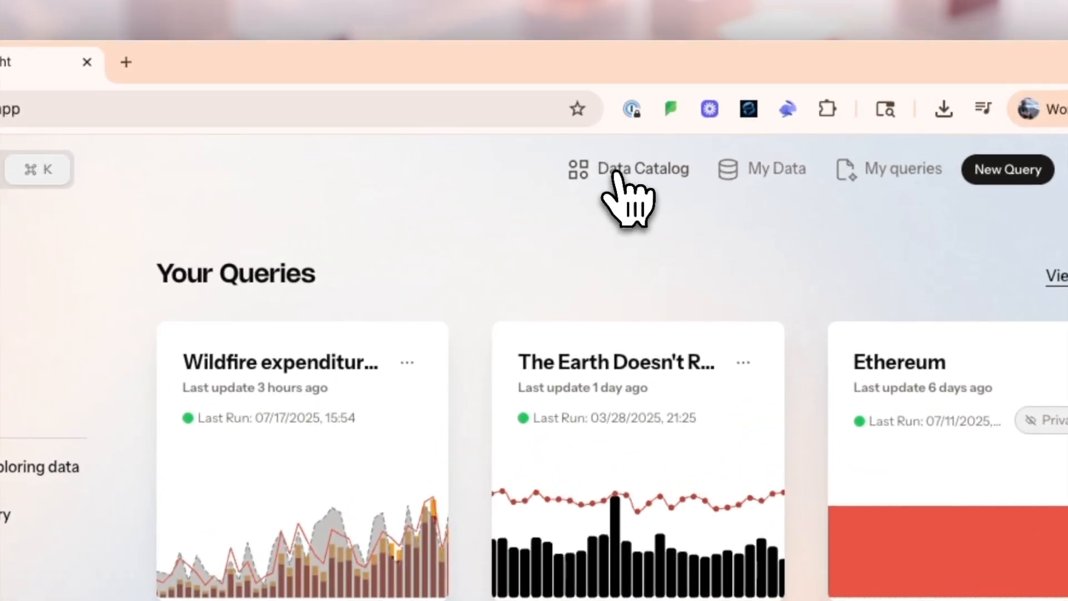
- Search the data catalog for "polymarket" and open the Gamma Markets dataset
{"action": "left_click", "coordinate": [648, 127]}
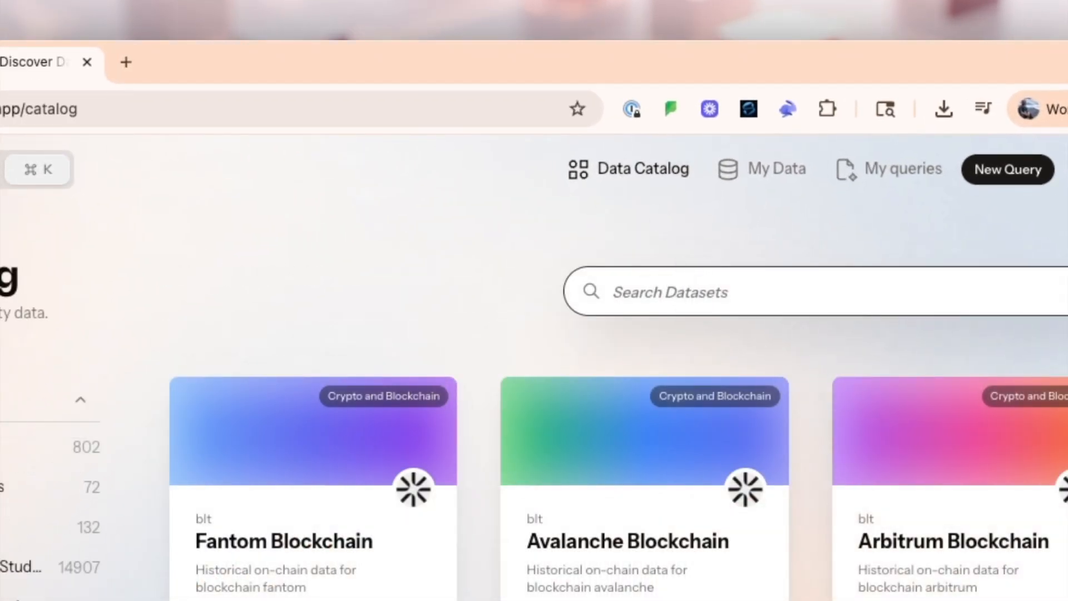
{"action": "left_click", "coordinate": [695, 295]}
{"action": "type", "text": "polymarket"}
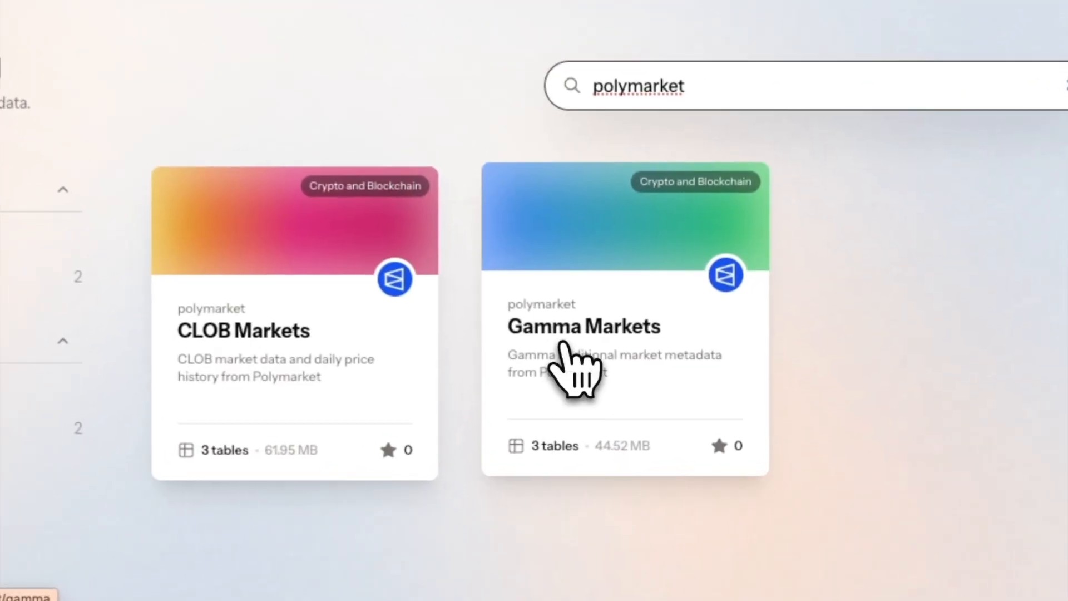
{"action": "left_click", "coordinate": [611, 346]}
- Read through the Gamma Markets dataset description and its overview of tables
{"action": "scroll", "coordinate": [613, 346], "scroll_direction": "up", "scroll_amount": 5}
{"action": "scroll", "coordinate": [490, 312], "scroll_direction": "down", "scroll_amount": 1}
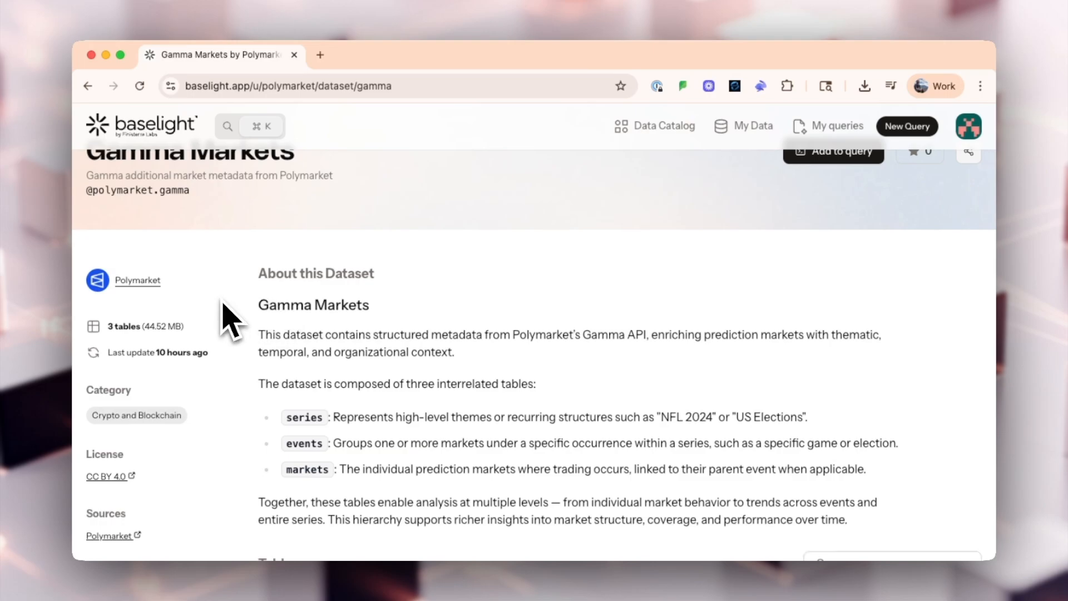
{"action": "scroll", "coordinate": [222, 303], "scroll_direction": "down", "scroll_amount": 1}
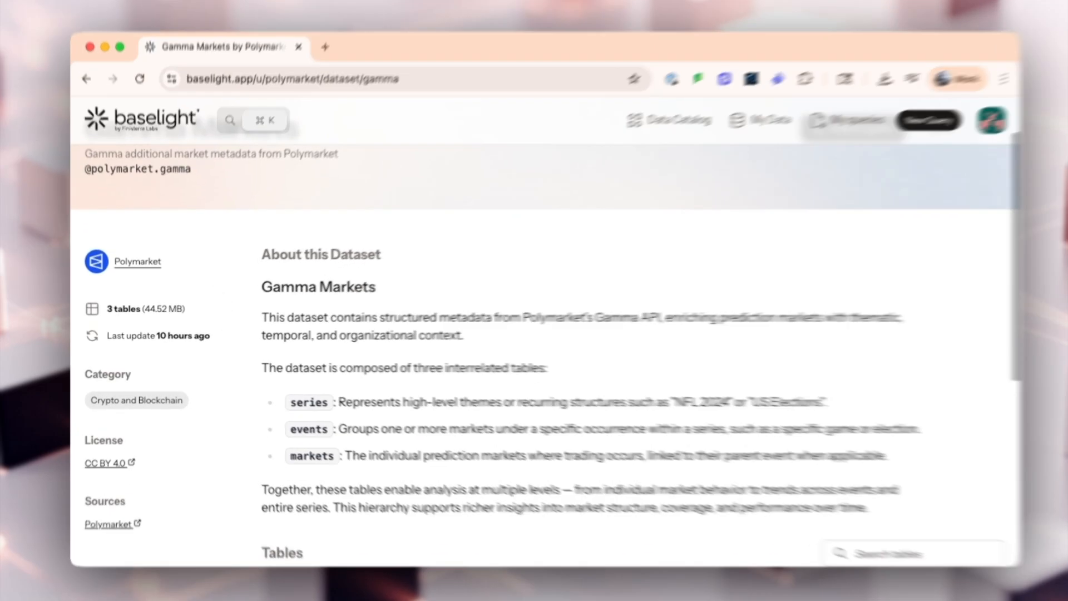
{"action": "scroll", "coordinate": [222, 312], "scroll_direction": "down", "scroll_amount": 2}
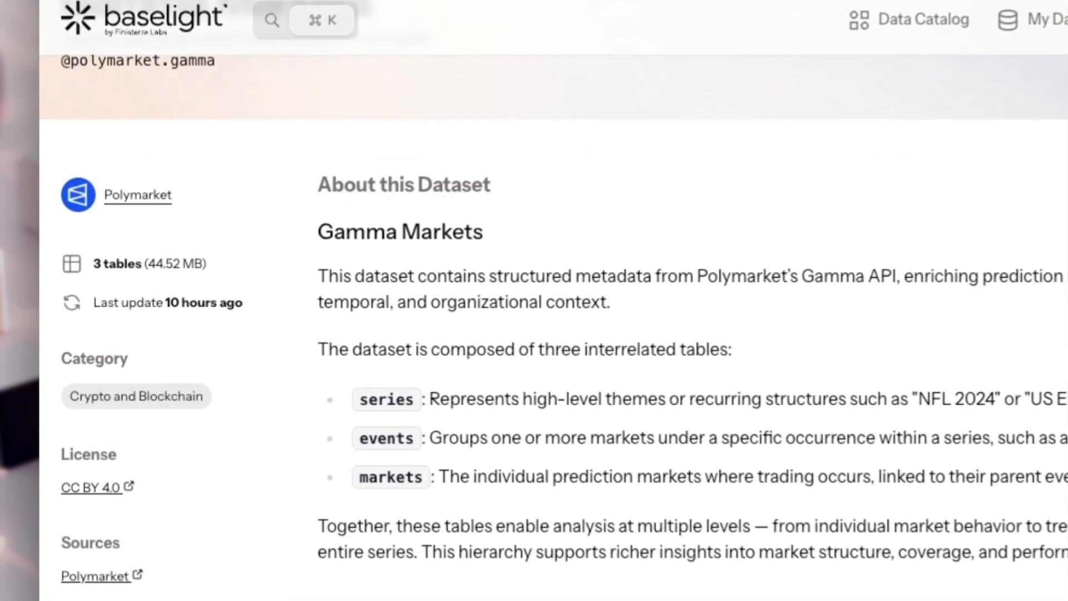
{"action": "scroll", "coordinate": [534, 311], "scroll_direction": "down", "scroll_amount": 2}
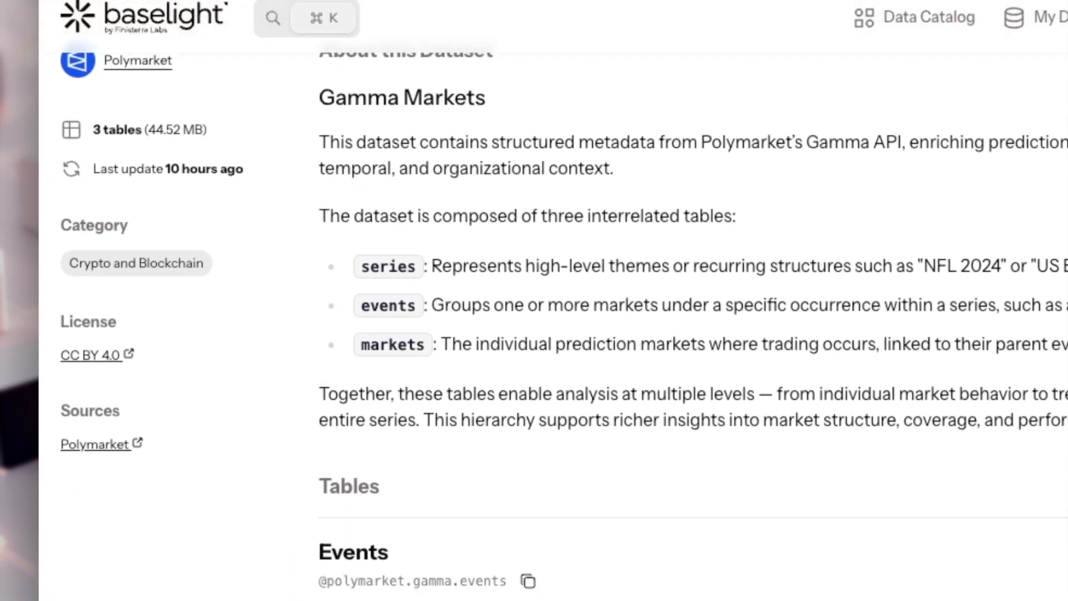
{"action": "scroll", "coordinate": [534, 312], "scroll_direction": "up", "scroll_amount": 5}
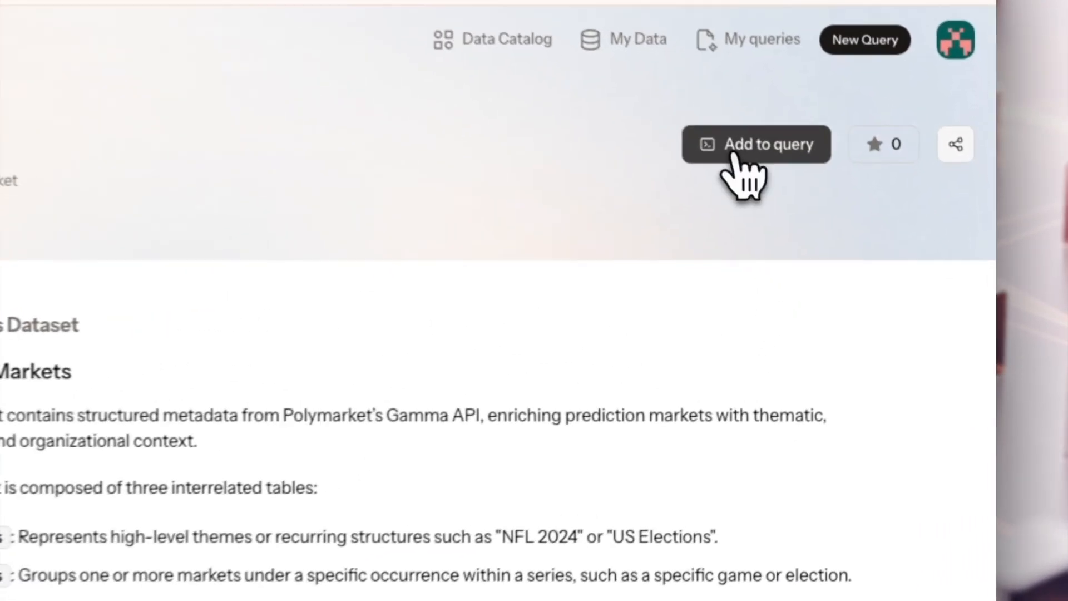
- Add the dataset to a new query titled "Polymarkets", described as "Looking into different markets" and visible to everyone
{"action": "left_click", "coordinate": [820, 201]}
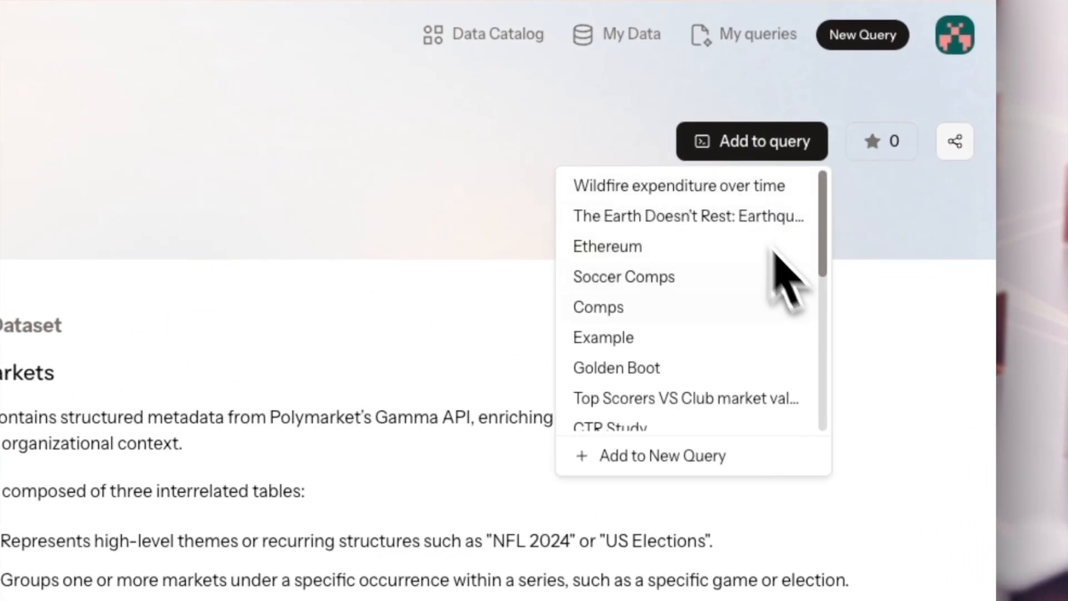
{"action": "left_click", "coordinate": [750, 455]}
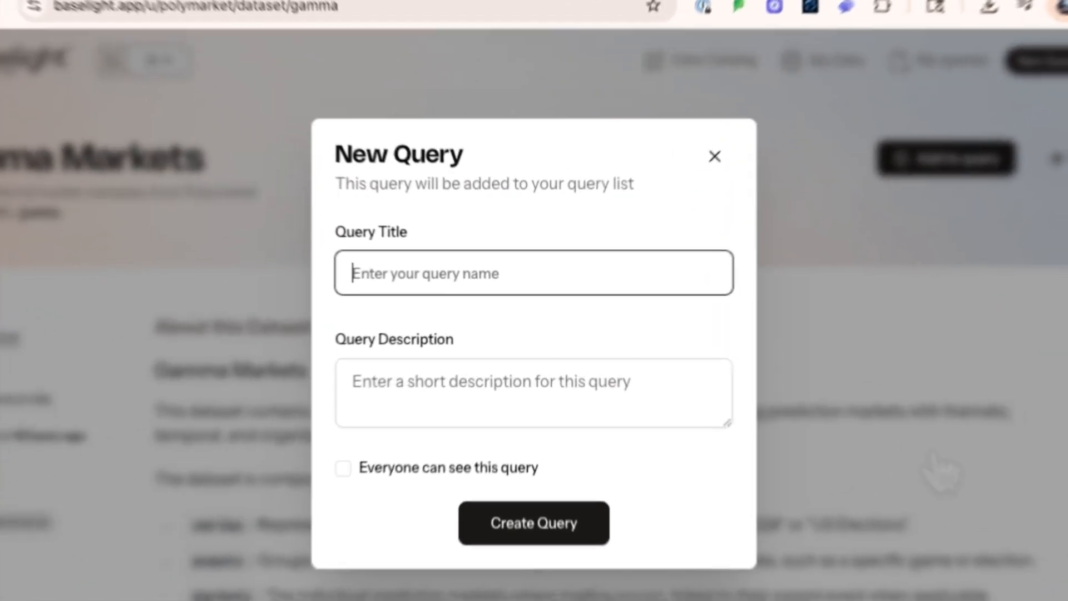
{"action": "type", "text": "Polymarkets"}
{"action": "key", "text": "Tab"}
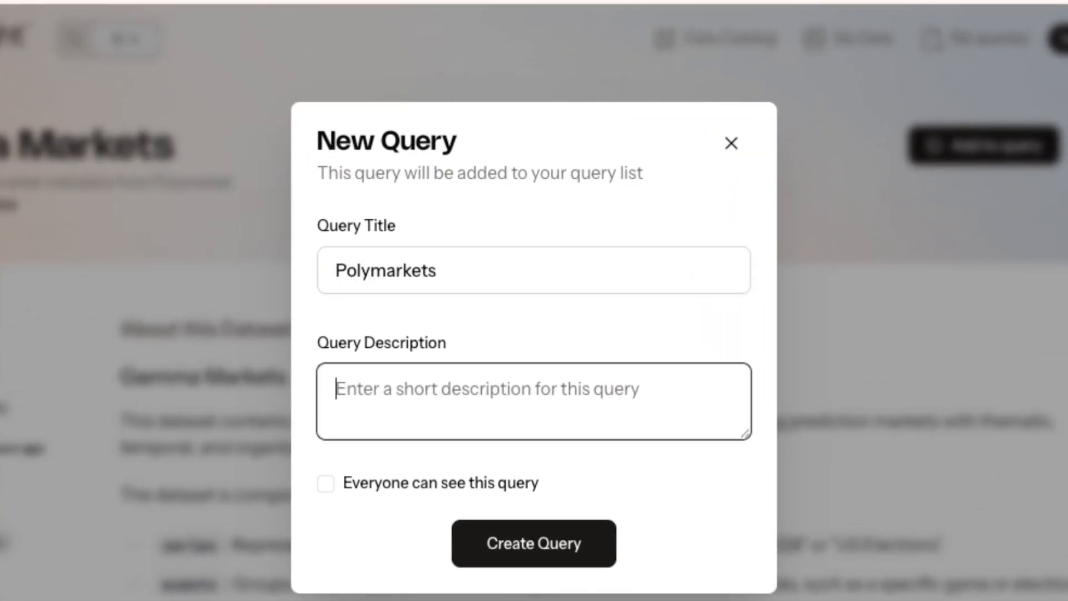
{"action": "type", "text": "Looking into different markets"}
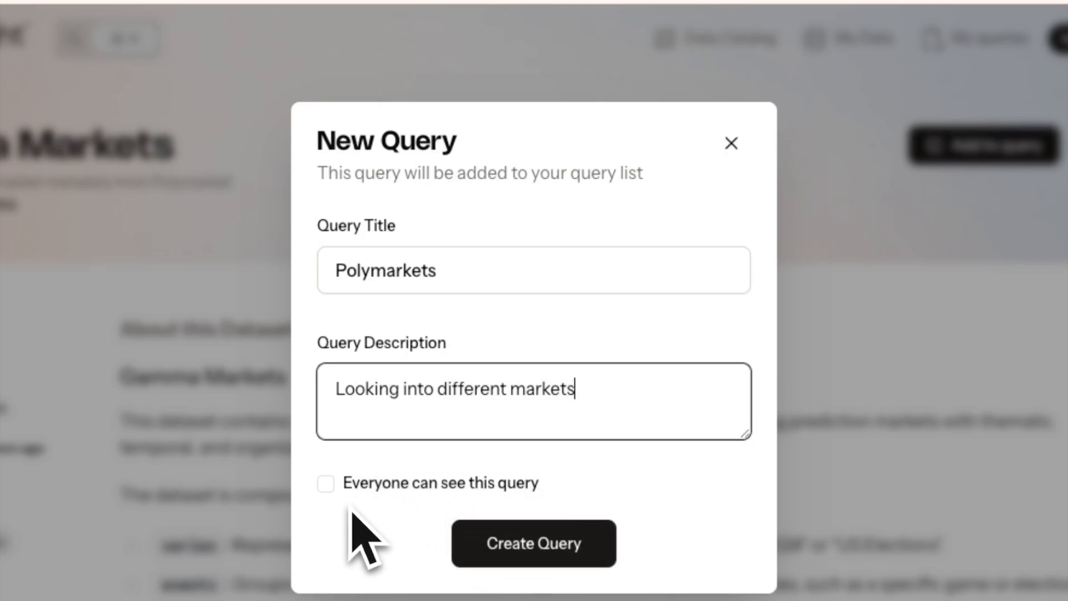
{"action": "left_click", "coordinate": [327, 503]}
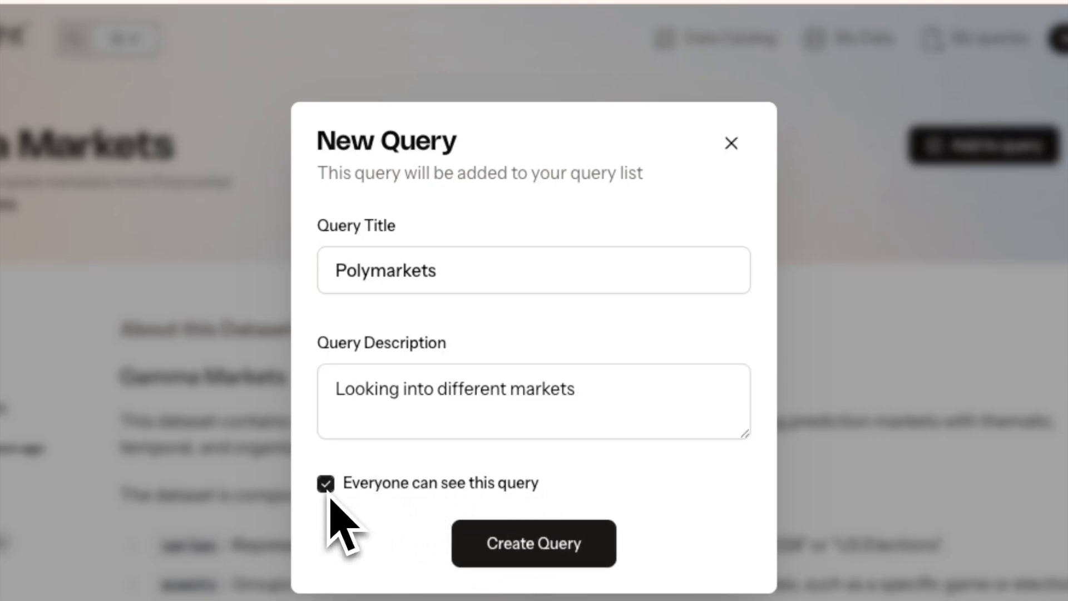
{"action": "left_click", "coordinate": [532, 542]}
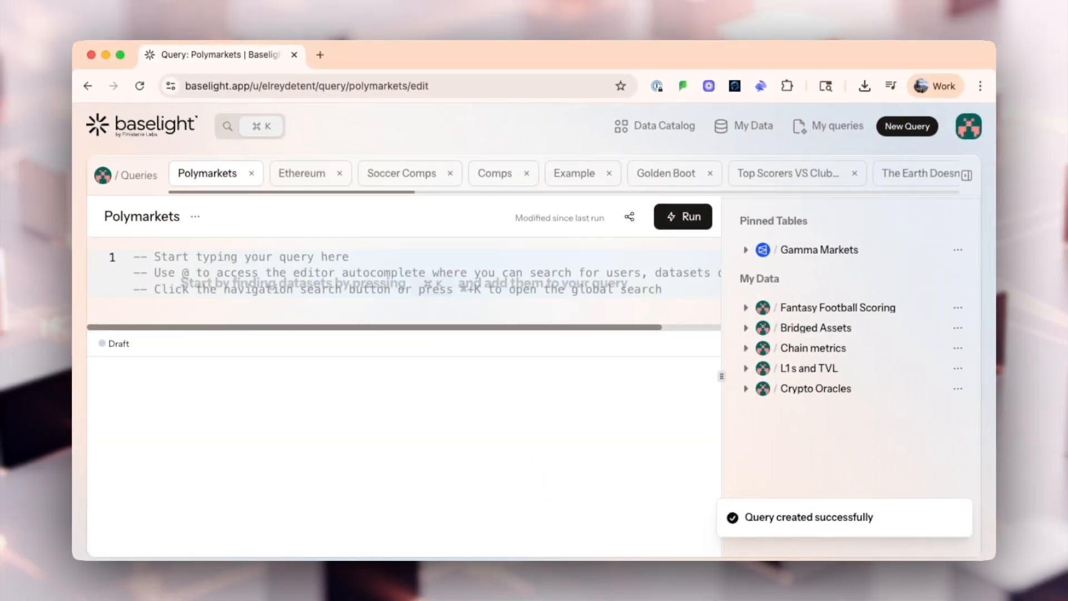
- Expand the pinned Gamma Markets dataset and inspect the columns of its Events, Series and Markets tables
{"action": "left_click", "coordinate": [494, 298]}
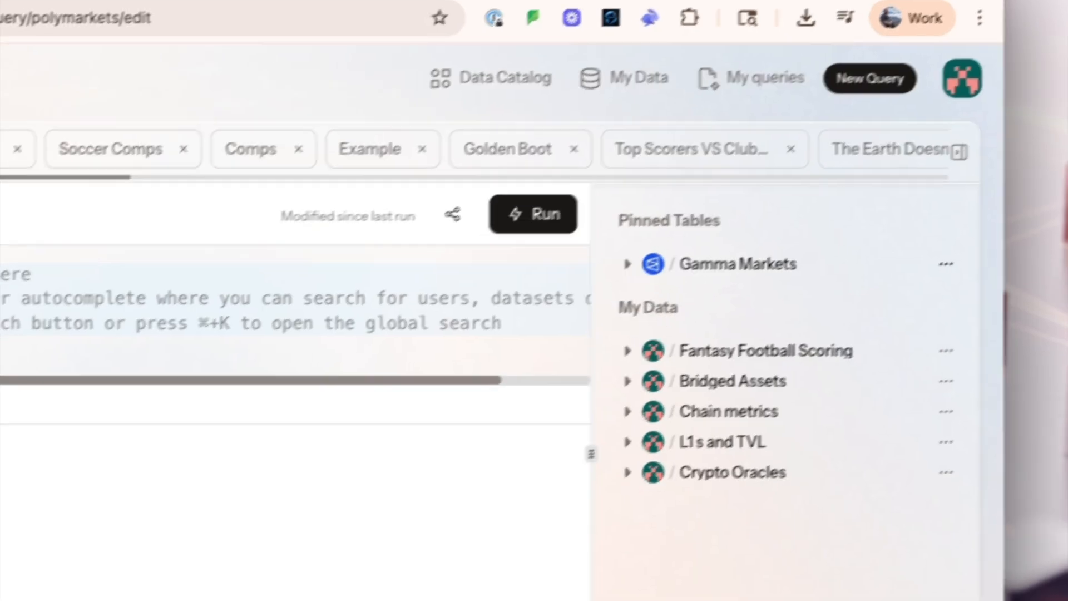
{"action": "left_click", "coordinate": [619, 267]}
{"action": "left_click", "coordinate": [718, 272]}
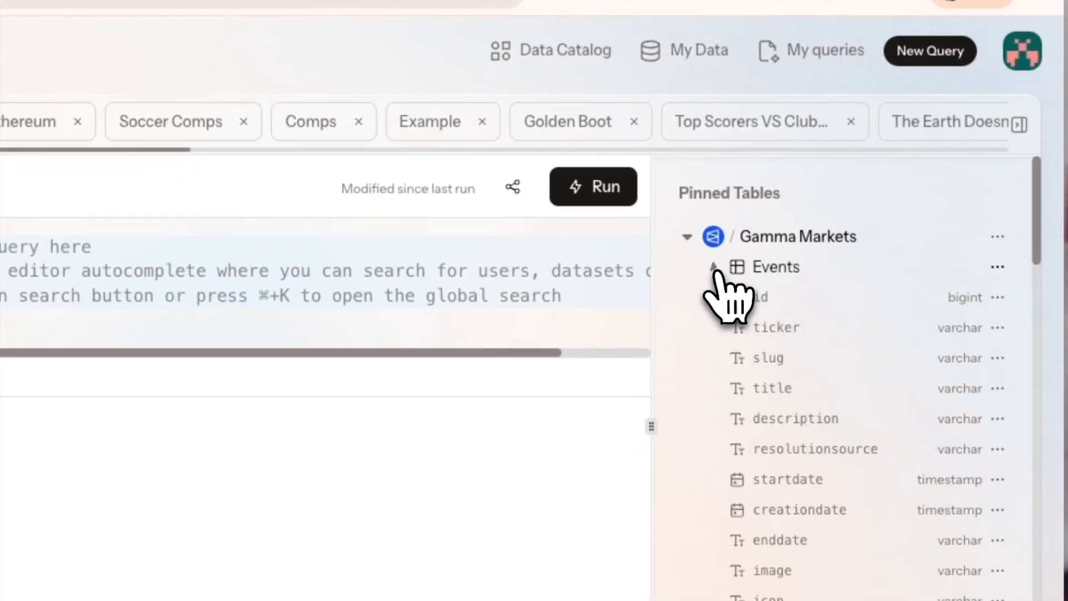
{"action": "left_click", "coordinate": [714, 268]}
{"action": "left_click", "coordinate": [714, 297]}
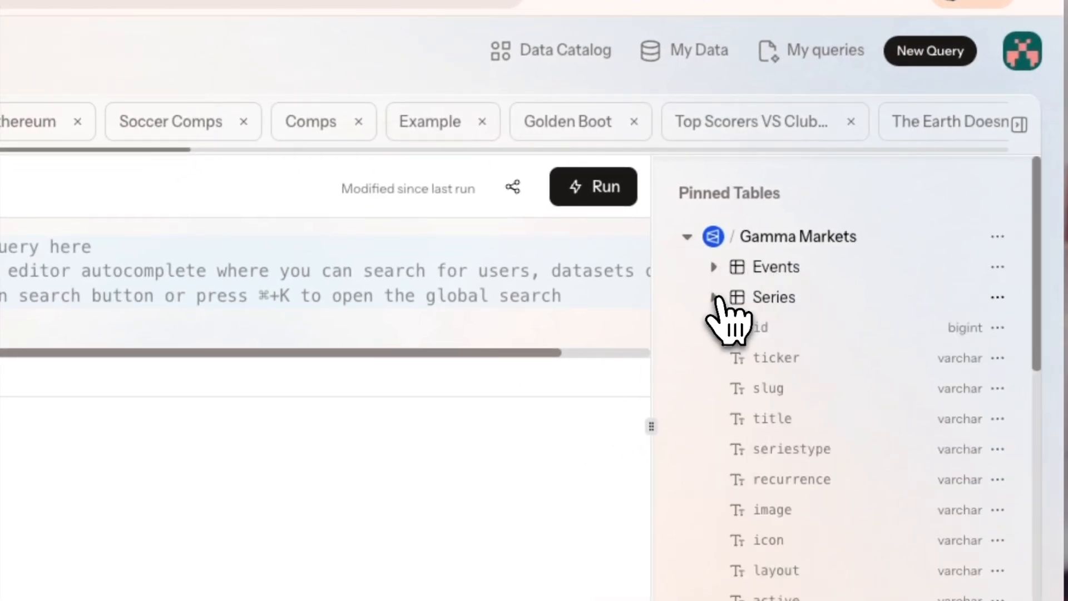
{"action": "left_click", "coordinate": [713, 299]}
{"action": "left_click", "coordinate": [714, 328]}
{"action": "left_click", "coordinate": [714, 328]}
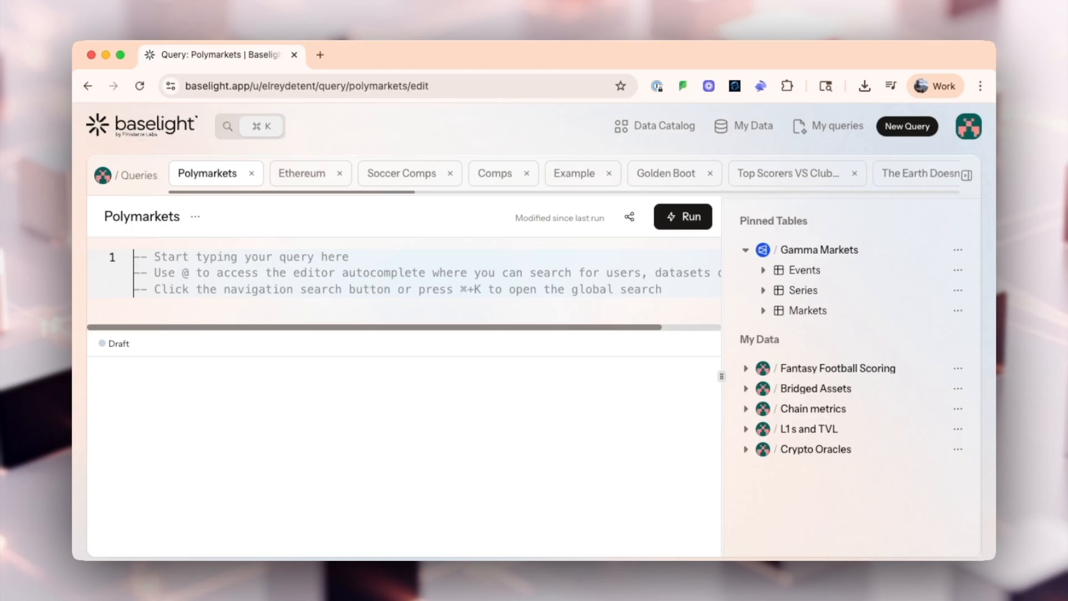
- Write the query's first line as "SELECT question, ROUND(volume) as volume, lasttradeprice, enddate"
{"action": "type", "text": "sel"}
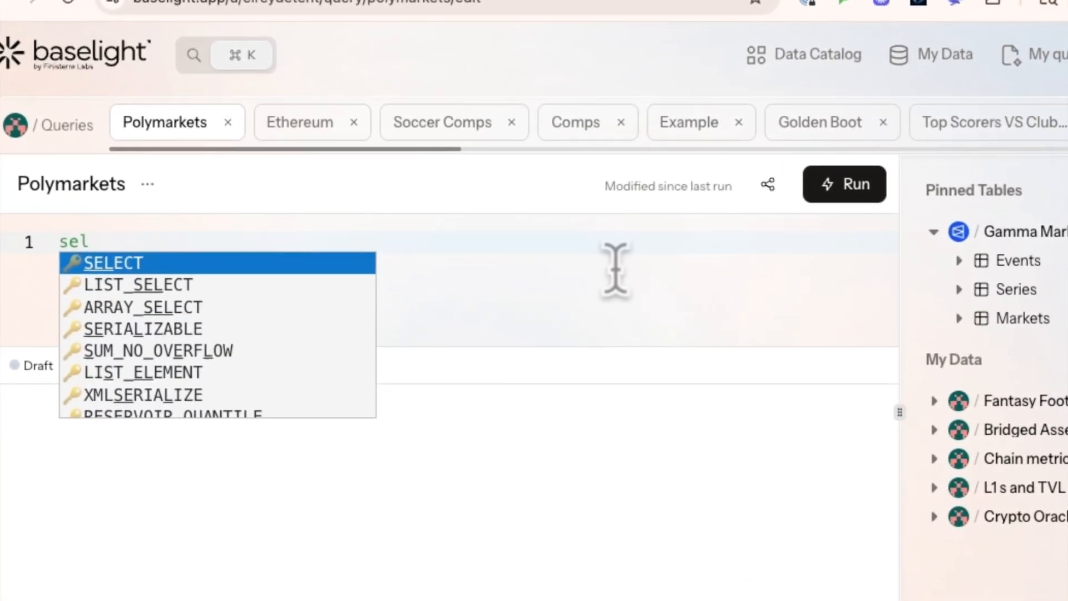
{"action": "left_click", "coordinate": [347, 266]}
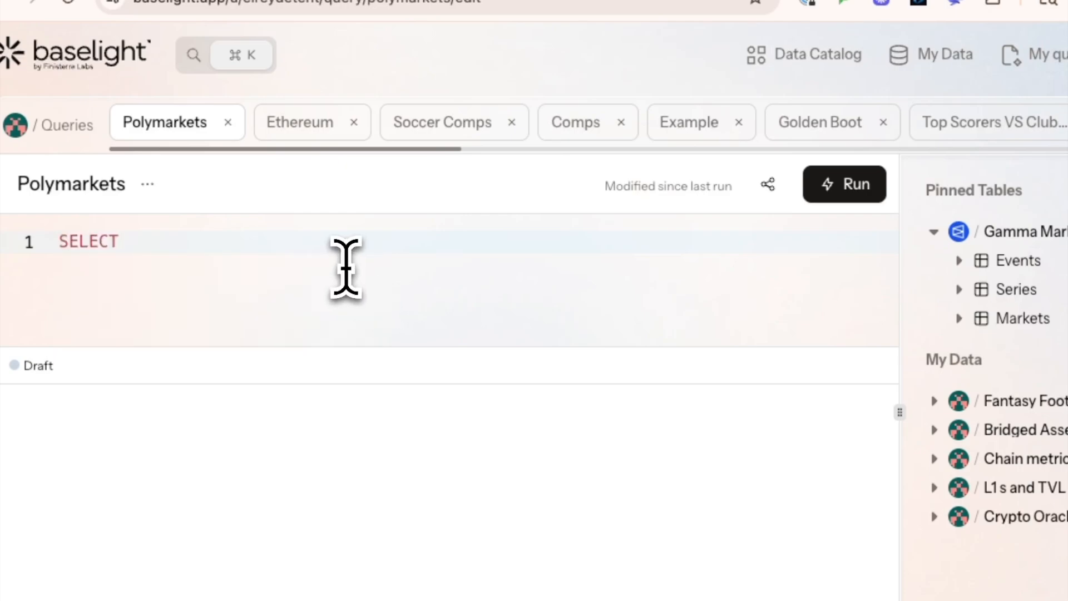
{"action": "type", "text": "question"}
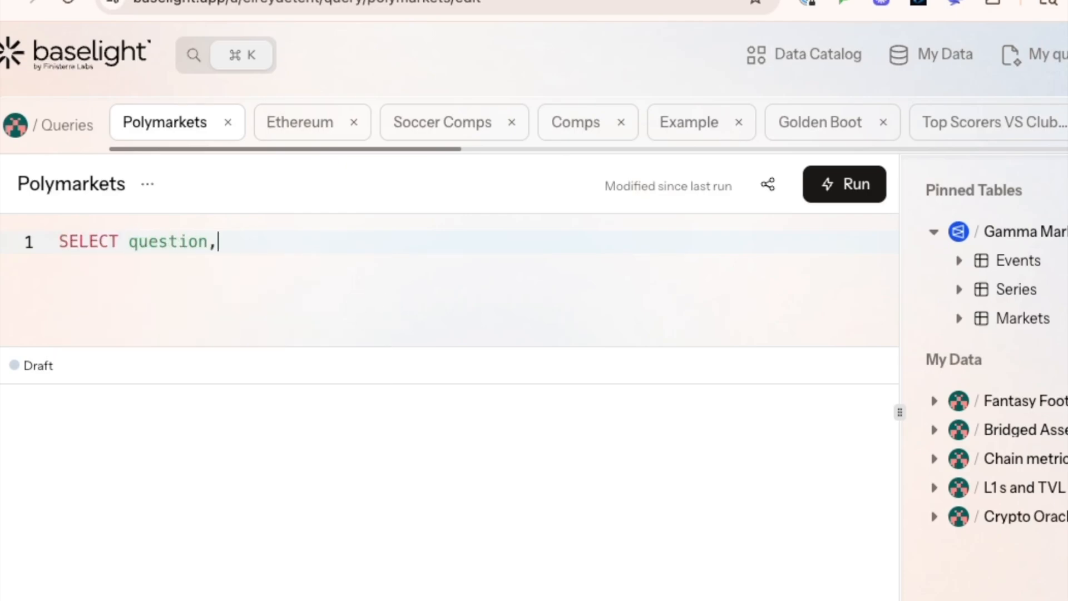
{"action": "type", "text": ", RO"}
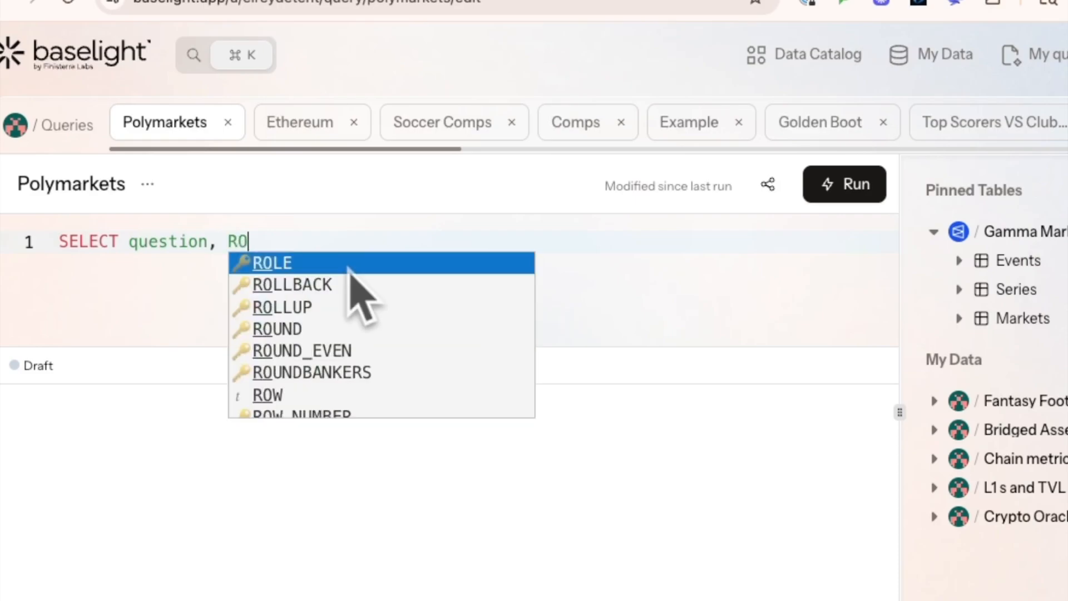
{"action": "type", "text": "UND(volume) as volume, lasttradeprice,"}
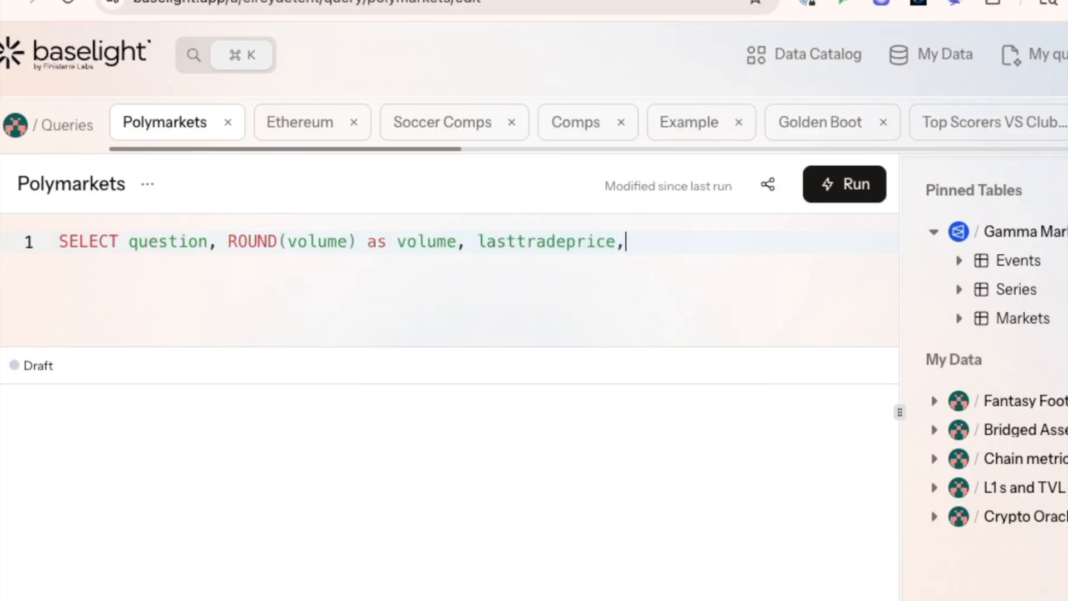
{"action": "type", "text": " enddate"}
{"action": "type", "text": "from"}
{"action": "left_click", "coordinate": [277, 285]}
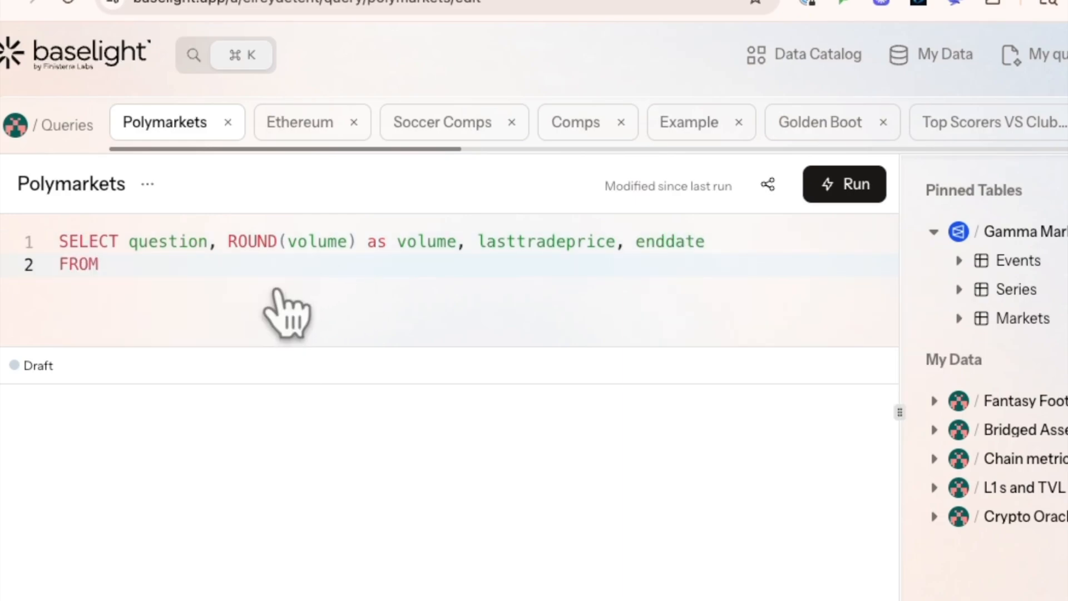
{"action": "left_click", "coordinate": [1065, 318]}
{"action": "left_click", "coordinate": [1063, 357]}
{"action": "left_click", "coordinate": [434, 280]}
{"action": "key", "text": "Return"}
- Add the filter "WHERE active and closedtime is NULL" to the query
{"action": "type", "text": "where"}
{"action": "left_click", "coordinate": [305, 309]}
{"action": "type", "text": "active and closed time is null"}
{"action": "key", "text": "Return"}
- Sort the query with "order by volume DESC" and restrict it with "limit 5"
{"action": "type", "text": "ord"}
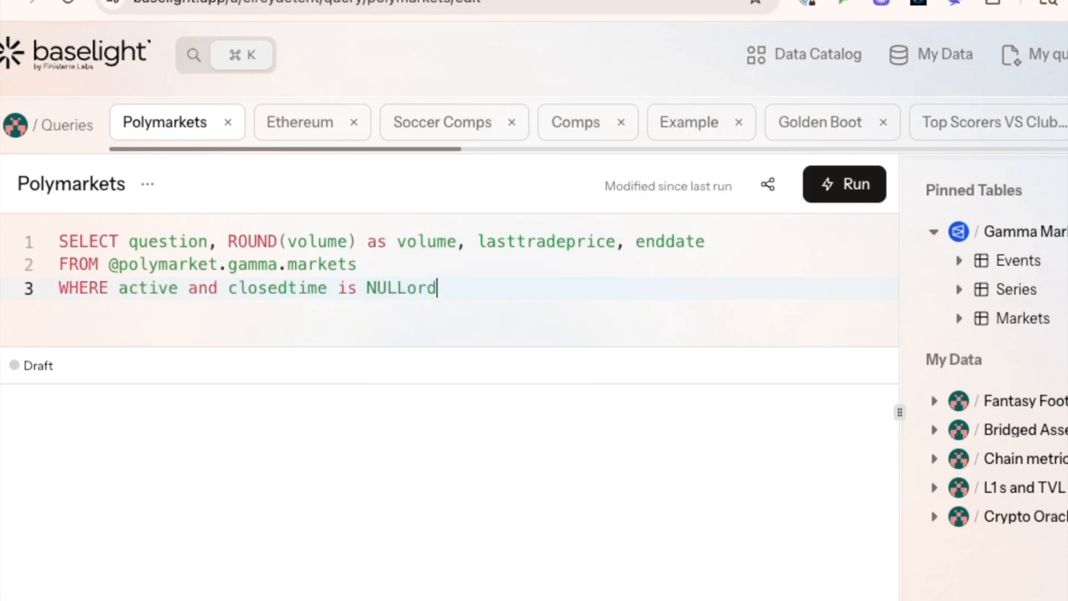
{"action": "type", "text": "er by volume desc"}
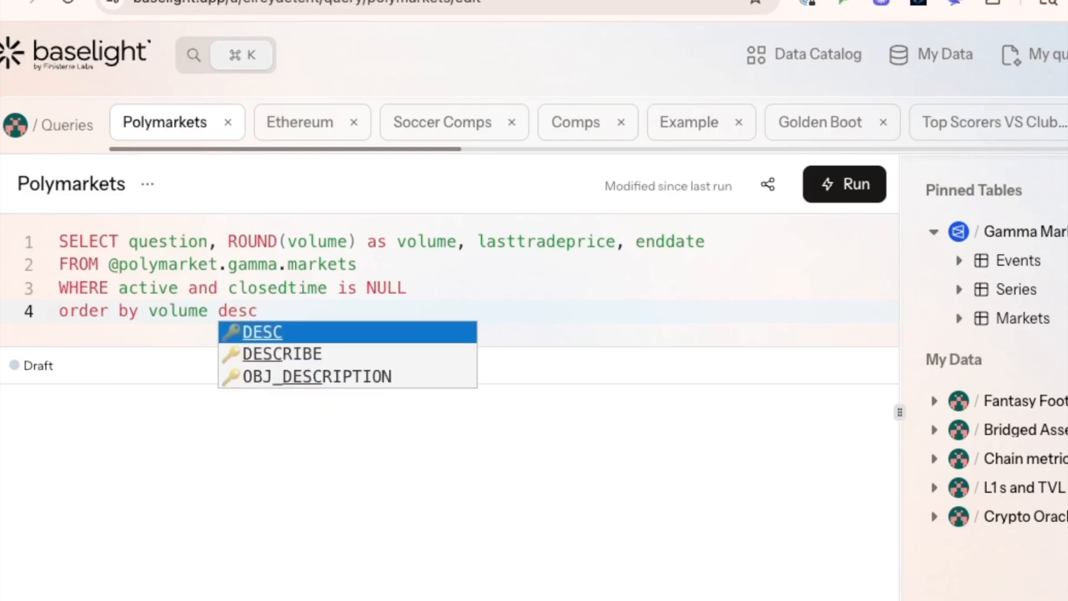
{"action": "key", "text": "Return"}
{"action": "type", "text": "limi"}
{"action": "type", "text": "limit 5"}
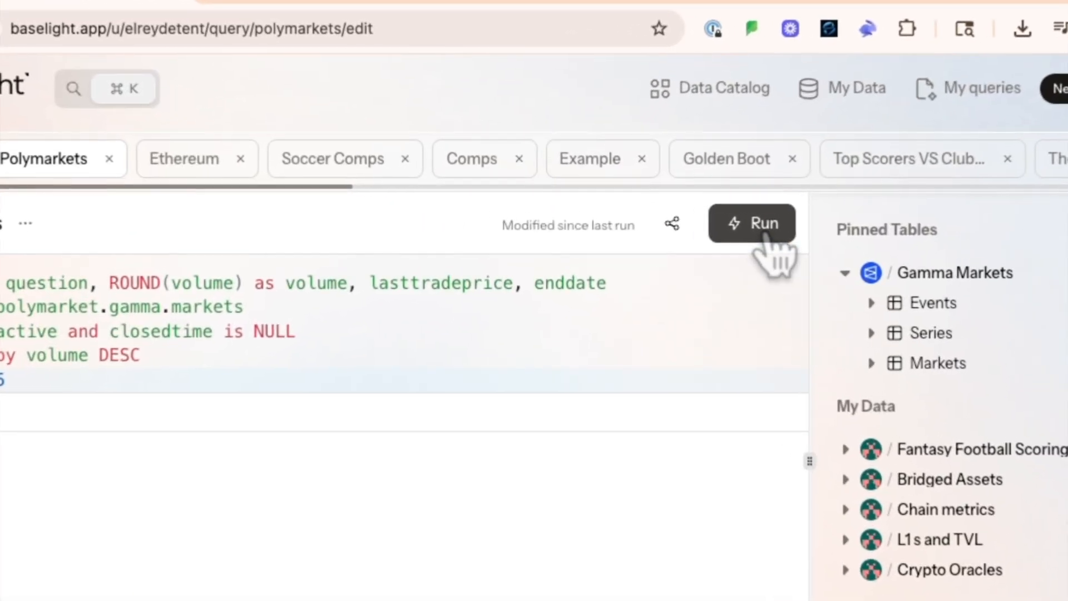
- Run the query, enlarge the results area and collapse the pinned tables list to review all returned rows
{"action": "left_click", "coordinate": [768, 236]}
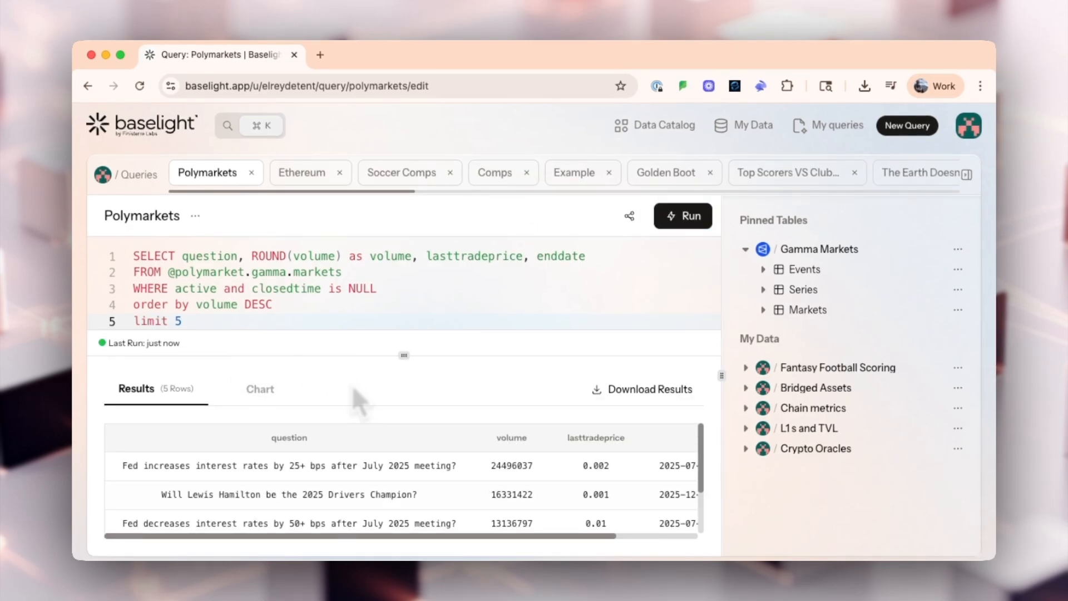
{"action": "left_click_drag", "start_coordinate": [409, 360], "coordinate": [410, 327]}
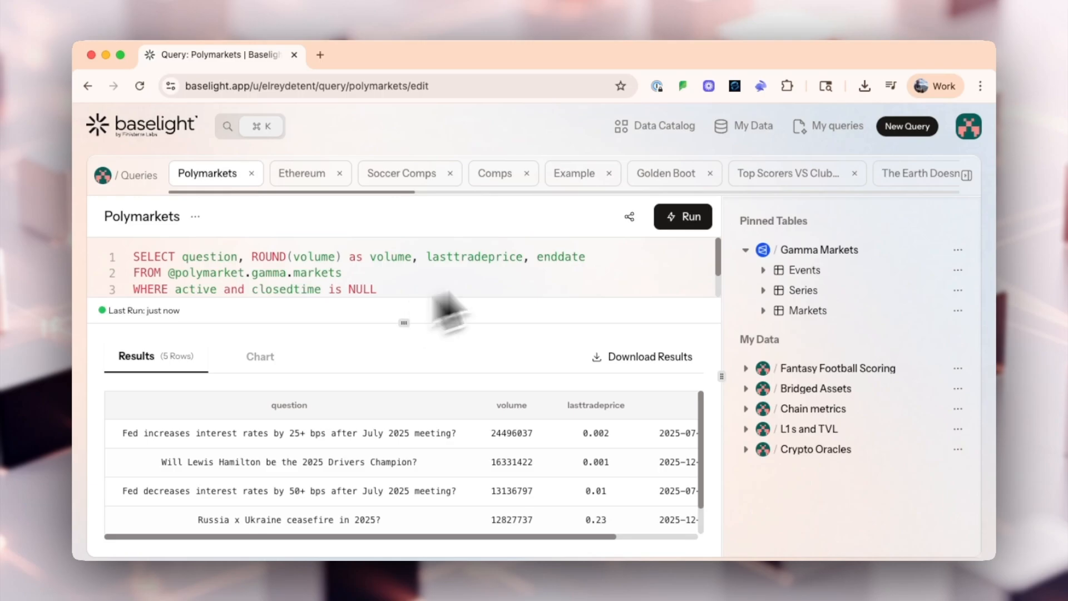
{"action": "left_click", "coordinate": [967, 177]}
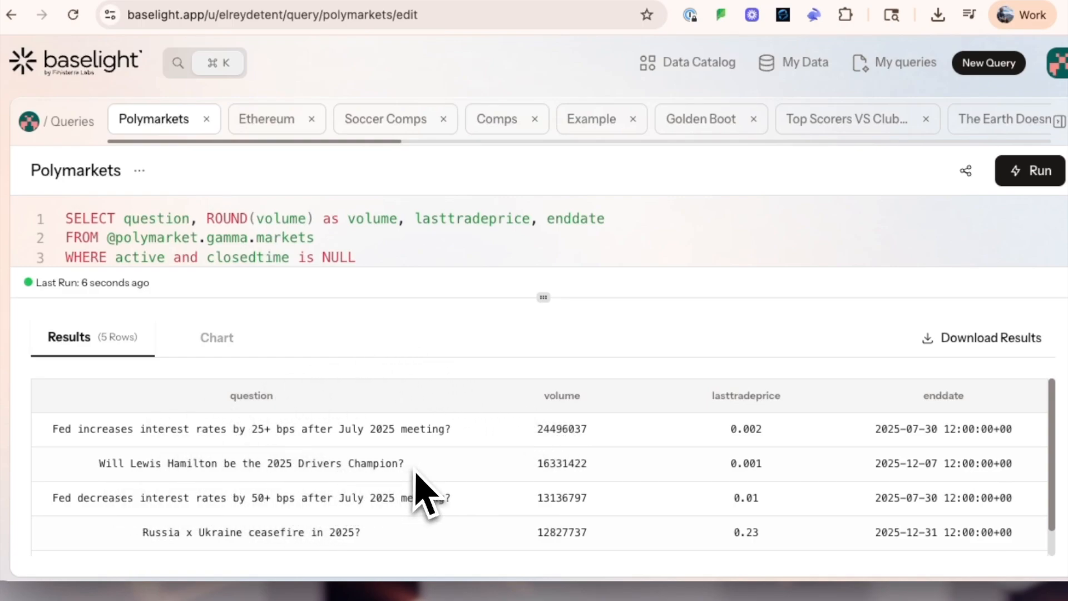
{"action": "scroll", "coordinate": [219, 512], "scroll_direction": "down", "scroll_amount": 1}
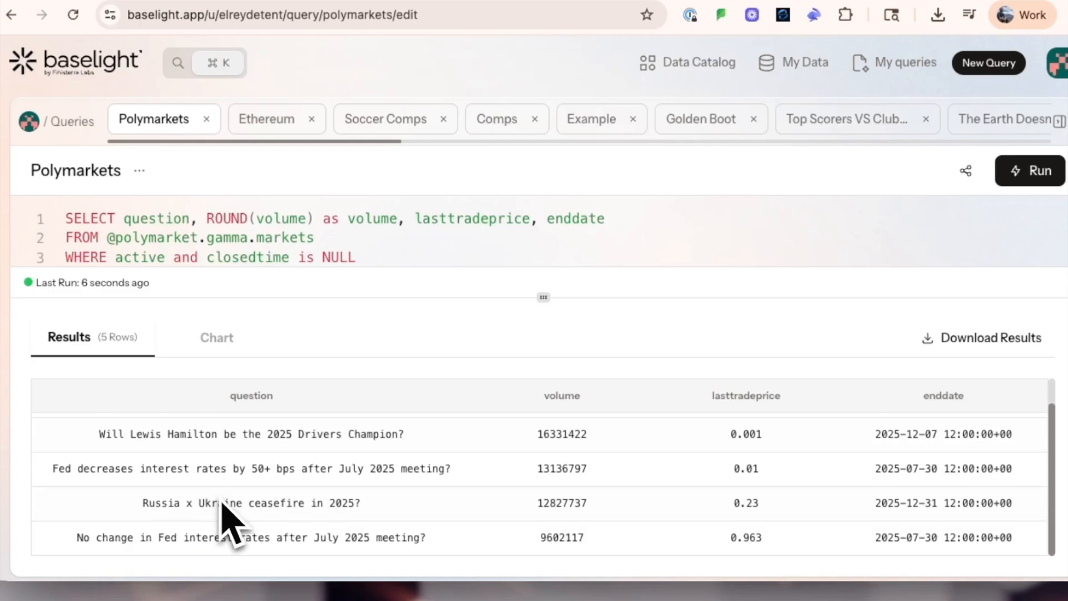
{"action": "scroll", "coordinate": [374, 535], "scroll_direction": "up", "scroll_amount": 1}
{"action": "scroll", "coordinate": [375, 537], "scroll_direction": "up", "scroll_amount": 1}
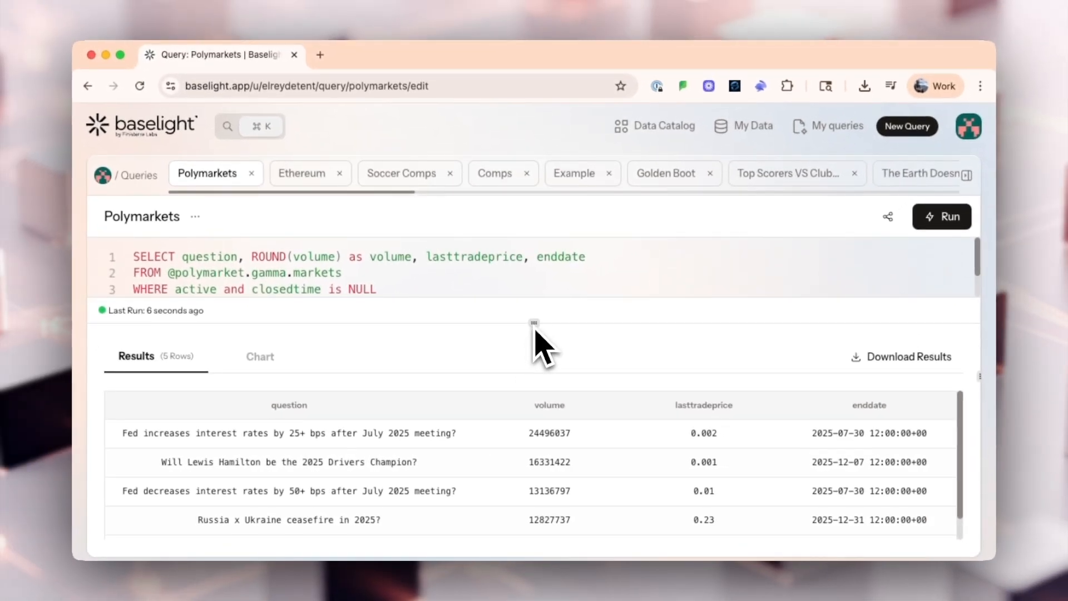
- Enlarge the query editor, replace SELECT with the misspelling "sleect" and run the faulty query
{"action": "left_click_drag", "start_coordinate": [535, 329], "coordinate": [536, 424]}
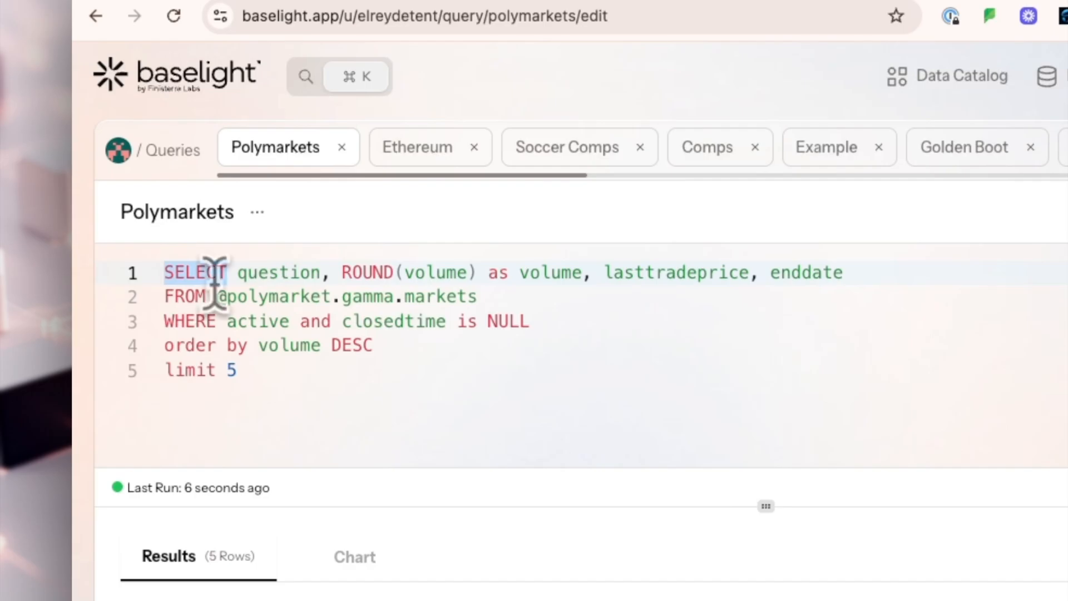
{"action": "type", "text": "sleect"}
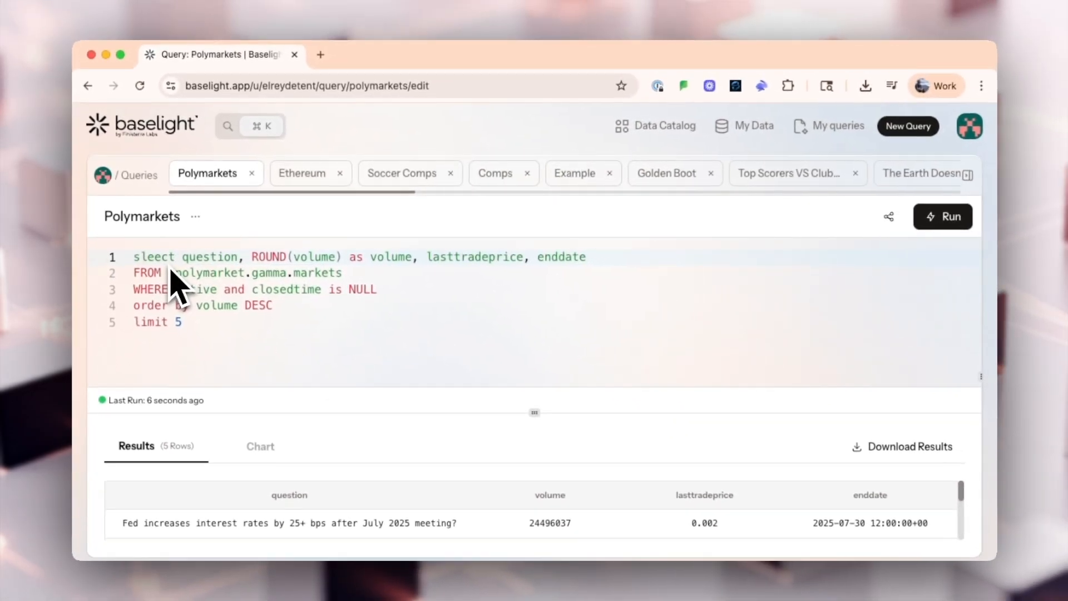
{"action": "left_click", "coordinate": [933, 218]}
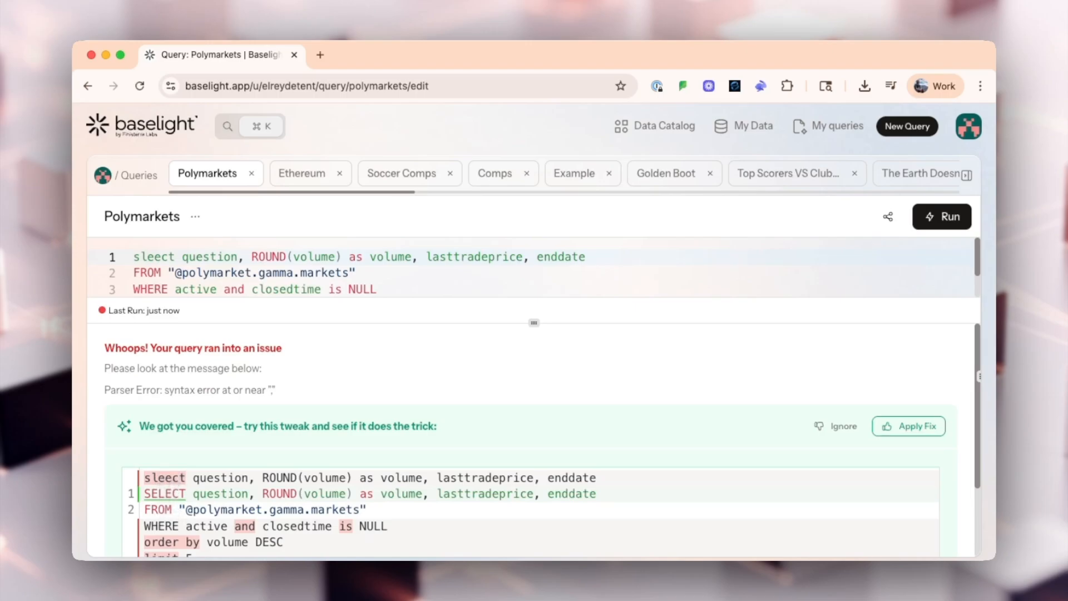
- Review the suggested correction of the faulty query, apply the fix and run the query again
{"action": "left_click", "coordinate": [173, 494]}
{"action": "scroll", "coordinate": [216, 504], "scroll_direction": "down", "scroll_amount": 2}
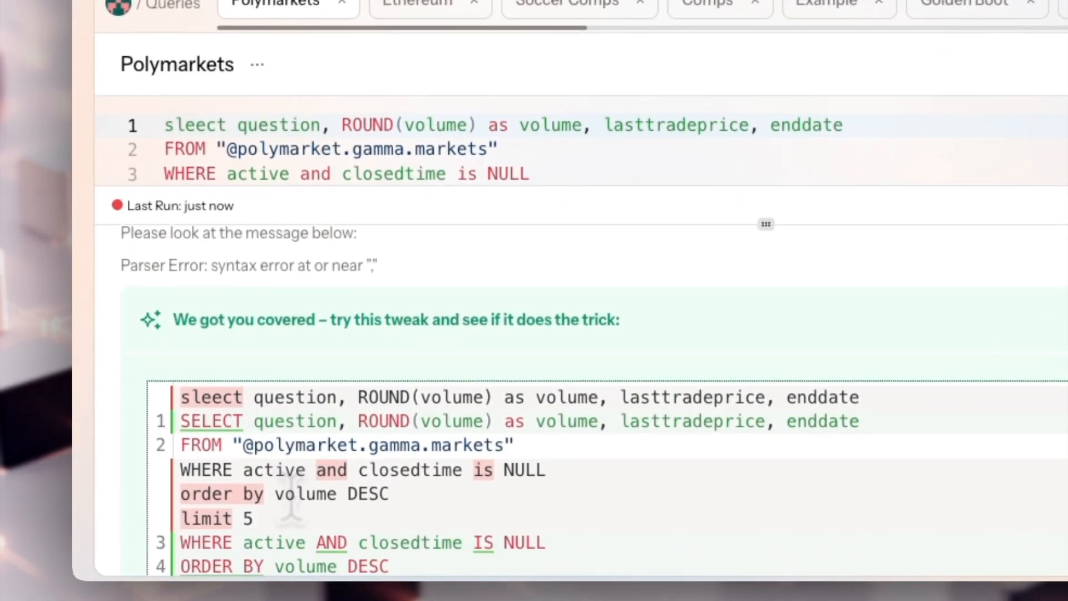
{"action": "scroll", "coordinate": [290, 495], "scroll_direction": "down", "scroll_amount": 2}
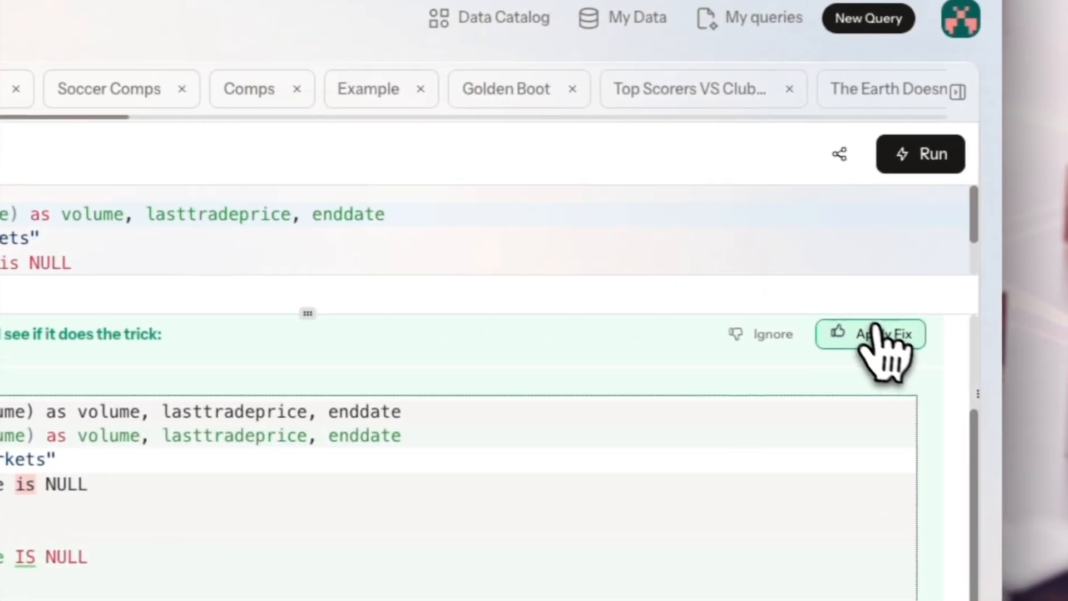
{"action": "left_click", "coordinate": [875, 331]}
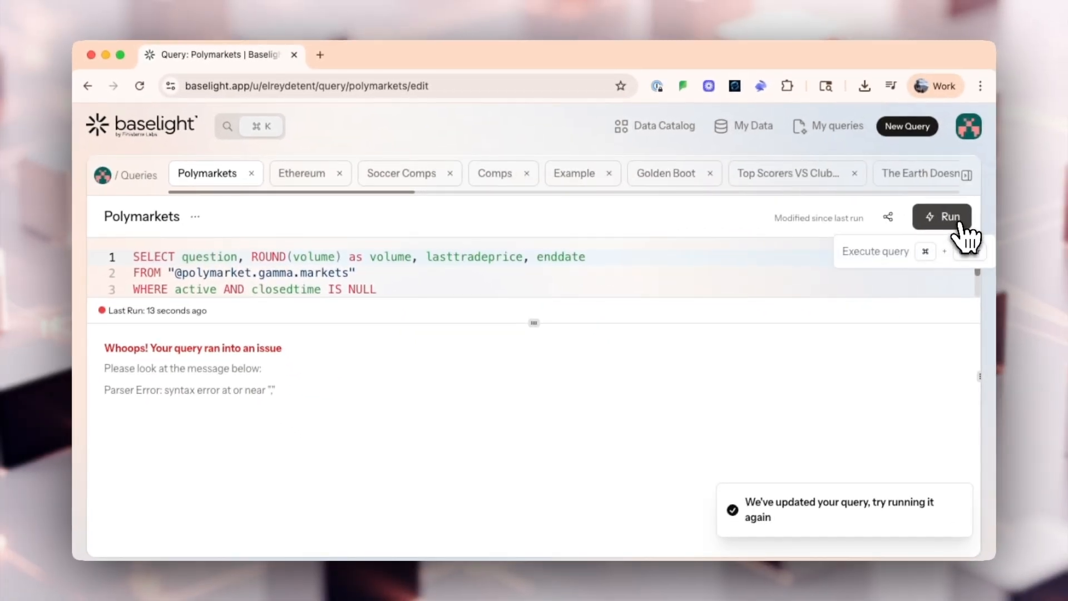
{"action": "left_click", "coordinate": [957, 219]}
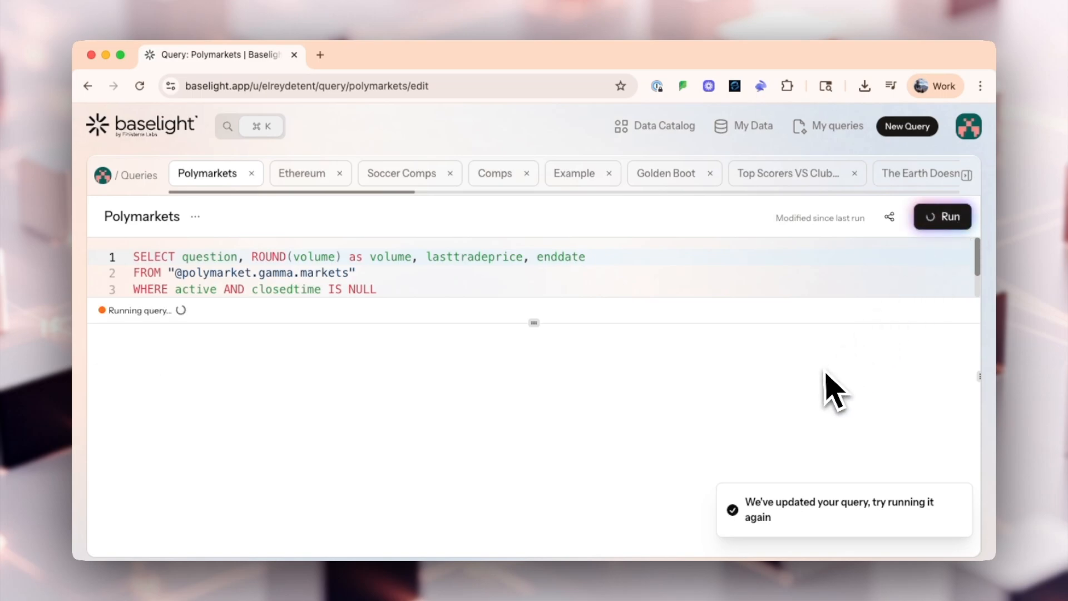